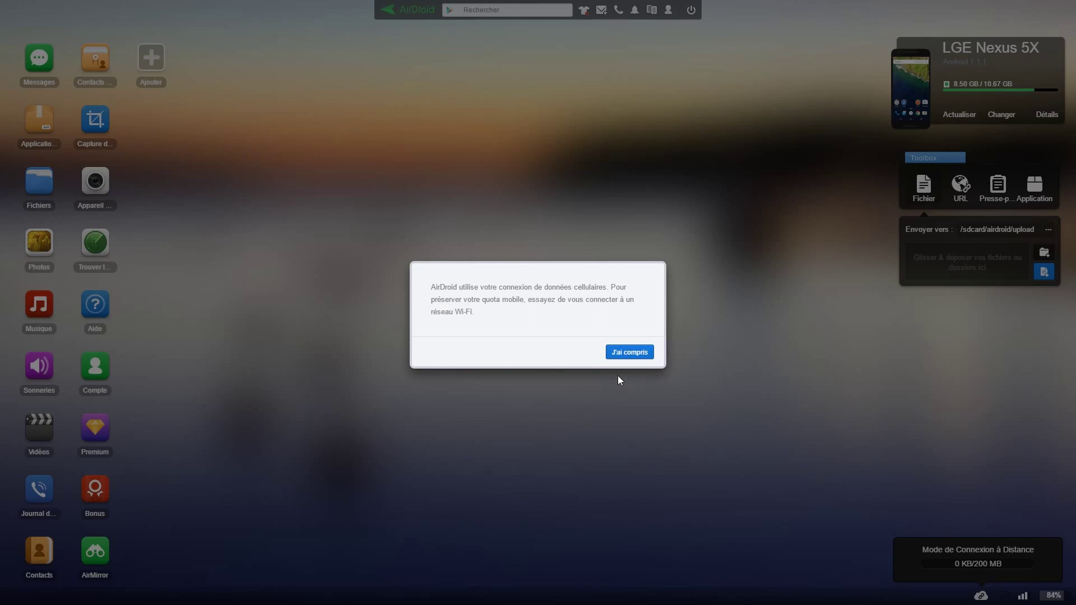
Step: Dismiss the cellular data notice and view the Toolbox's URL and clipboard transfer options
left_click(628, 354)
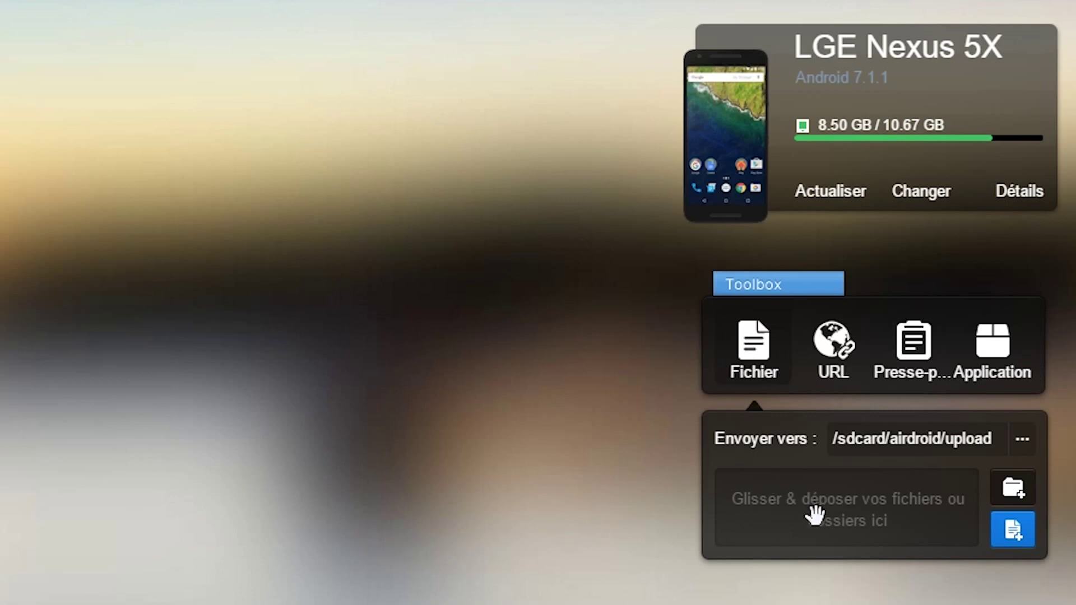
left_click(825, 361)
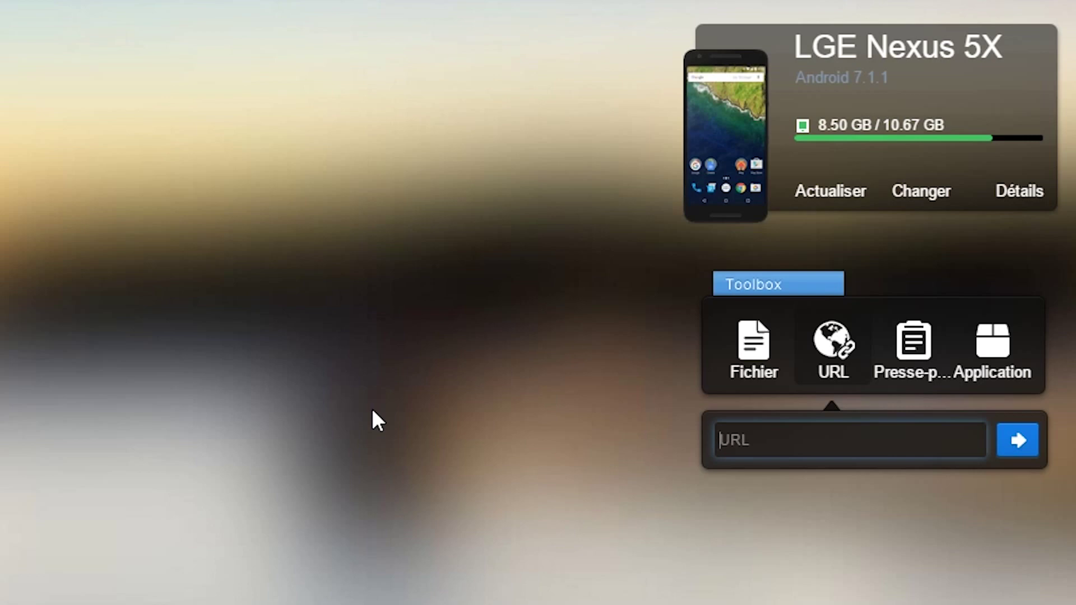
left_click(916, 364)
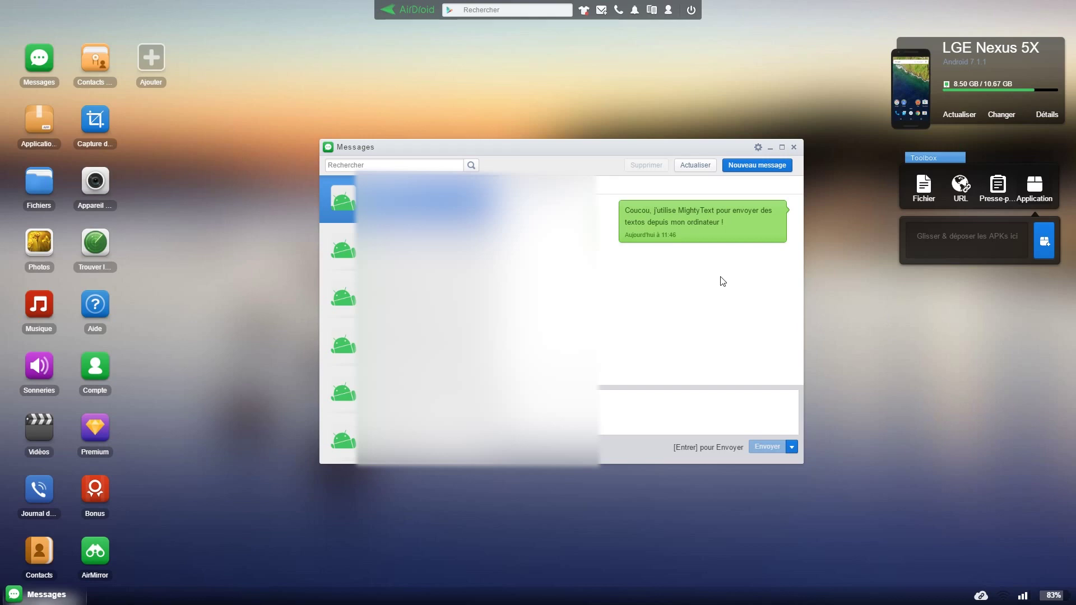
Step: Send a text message in the open conversation
left_click(622, 413)
left_click(764, 447)
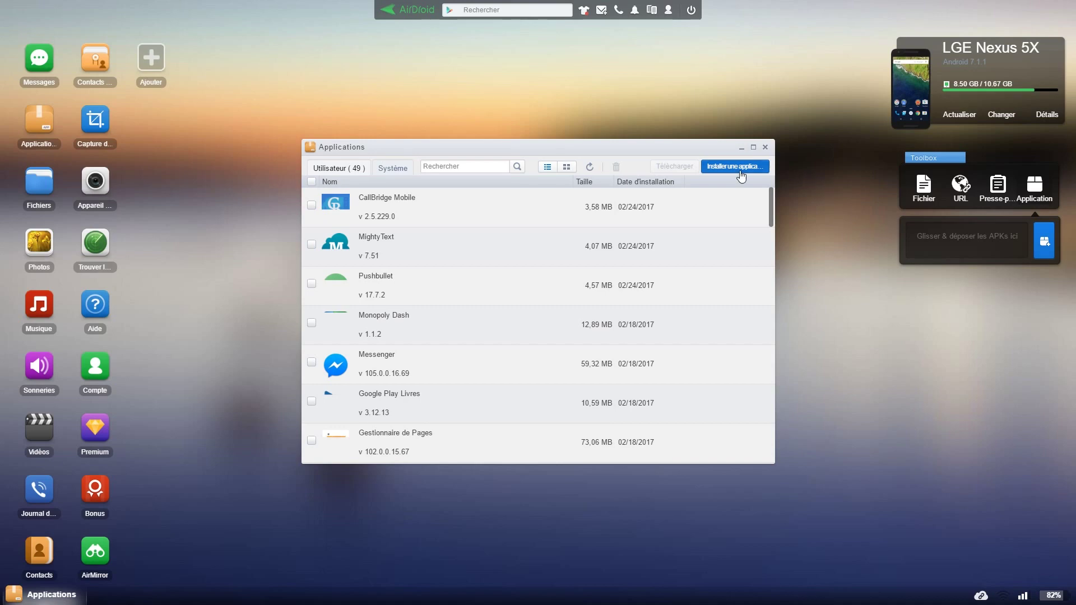
Step: Close the Applications window, and in the phone's SD card files download the GoAdSdk and GOSMS folders as a ZIP file
left_click(765, 147)
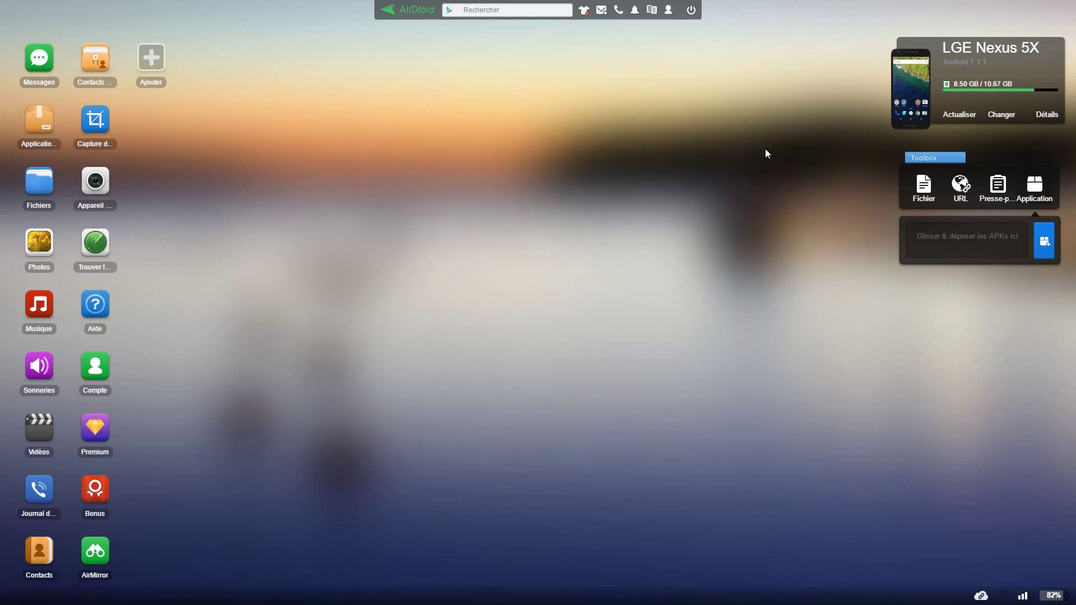
left_click(37, 184)
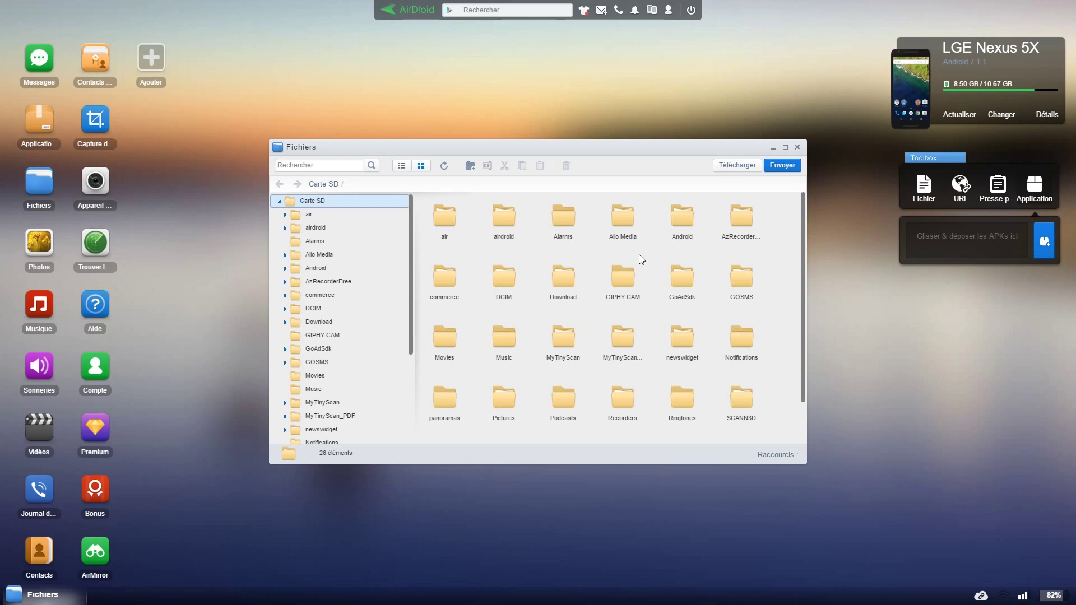
scroll(651, 295, "down", 1)
scroll(664, 314, "up", 1)
left_click_drag(768, 263, 676, 283)
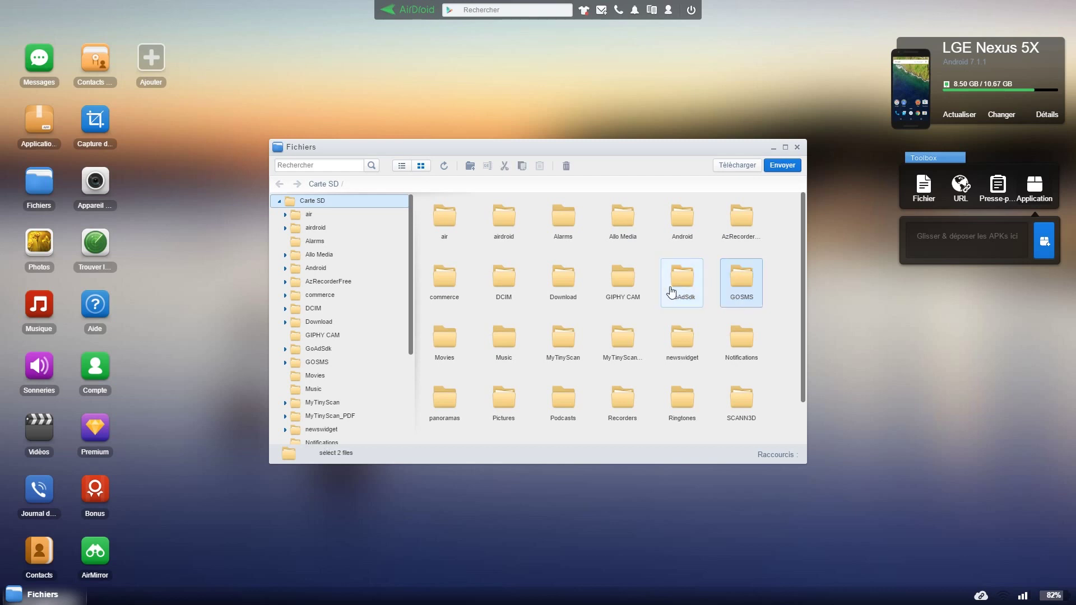
right_click(677, 287)
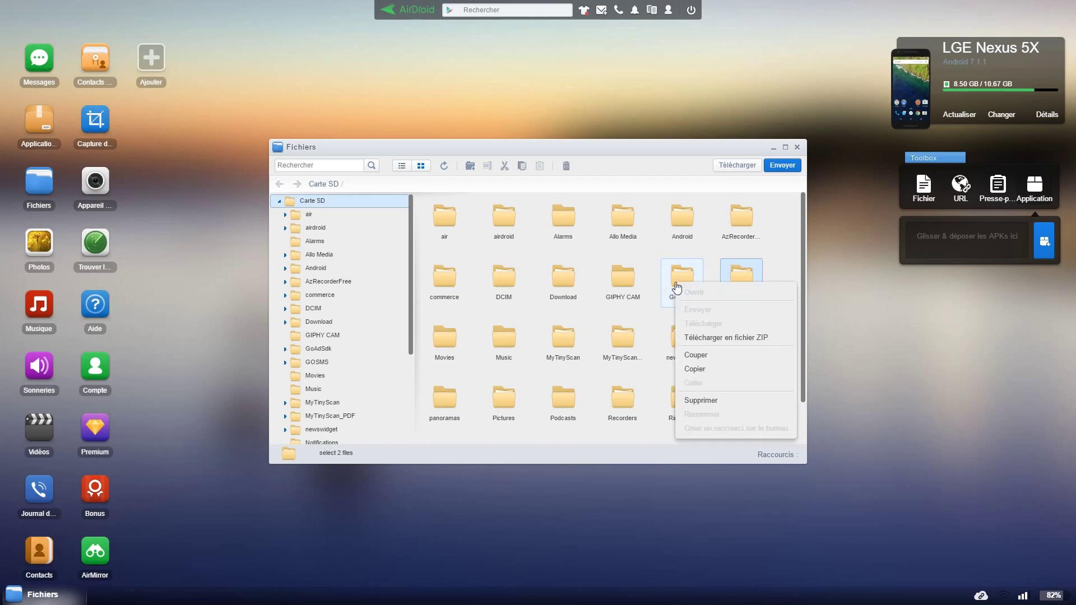
left_click(777, 344)
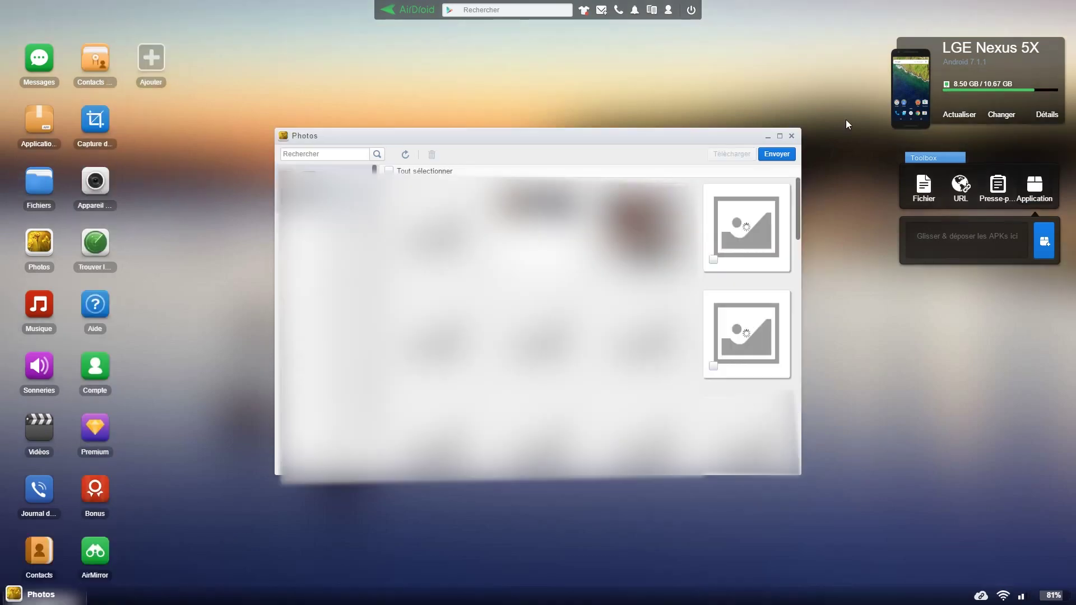
Step: View the phone's Photos and Musique collections, closing each window after looking at it
mouse_move(767, 274)
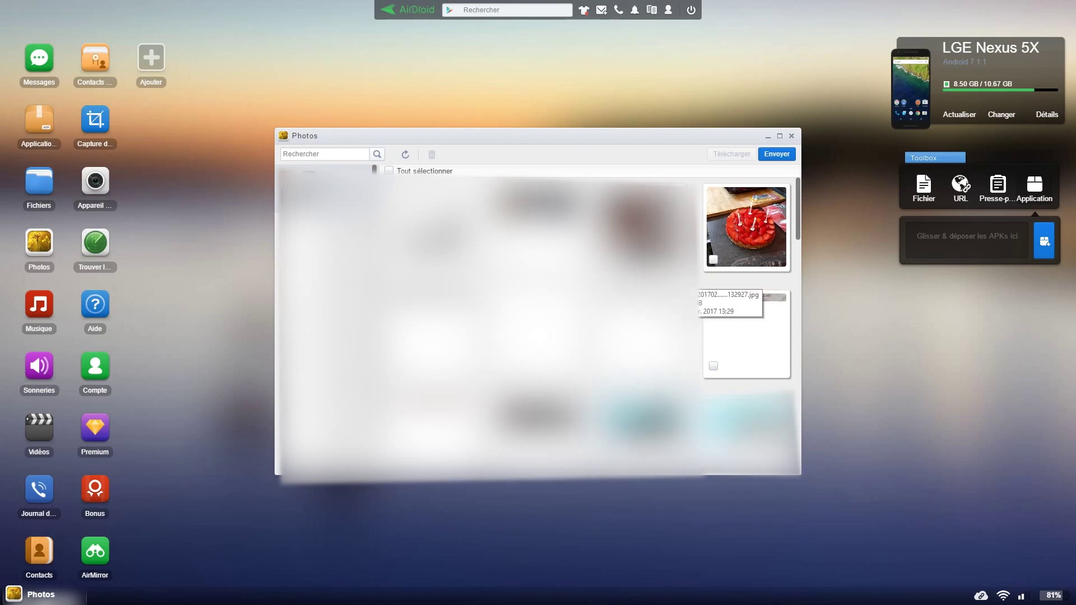
left_click(790, 137)
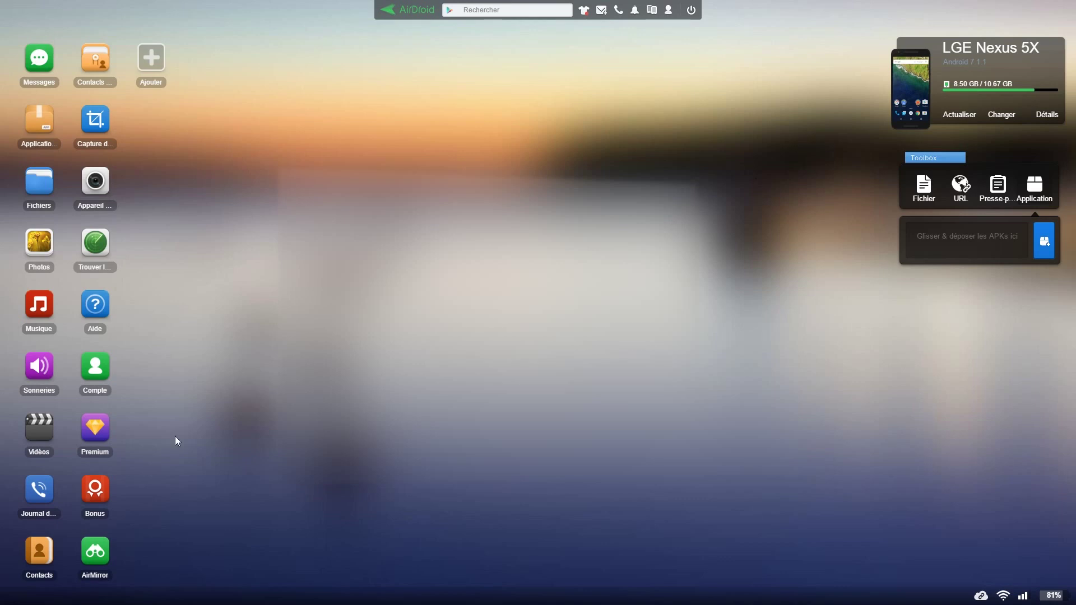
left_click(39, 304)
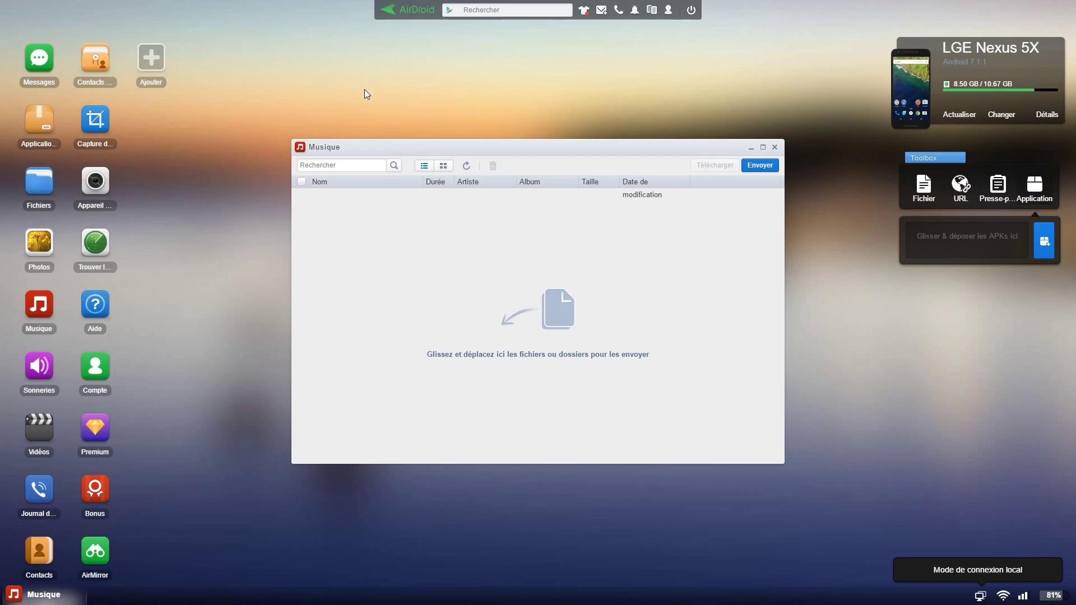
left_click(775, 148)
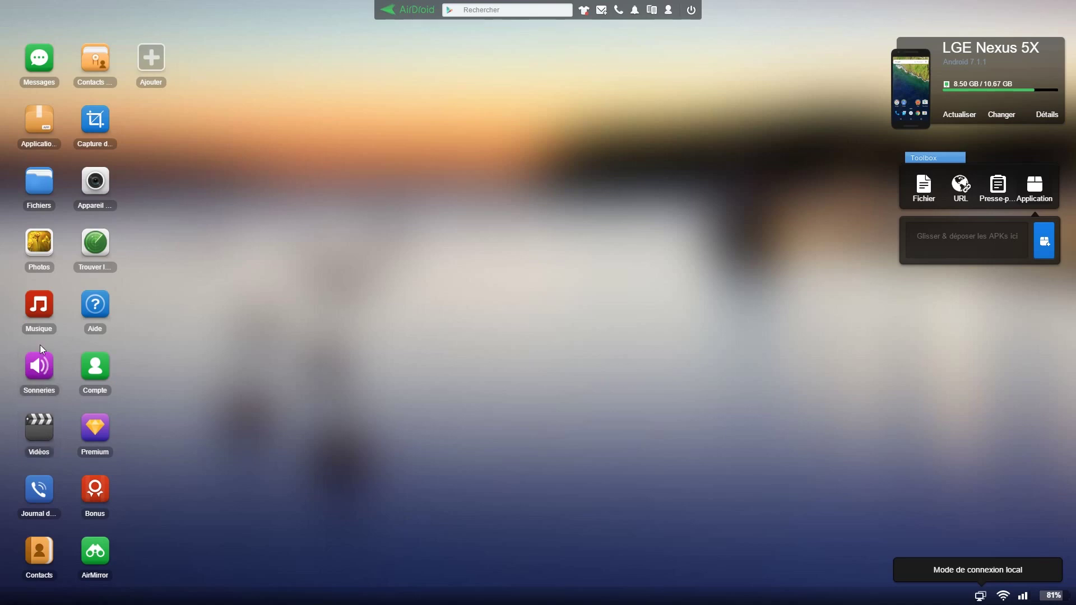
Step: Play the video VID_20170224_152016 from the phone's camera videos and skip ahead in it
left_click(27, 444)
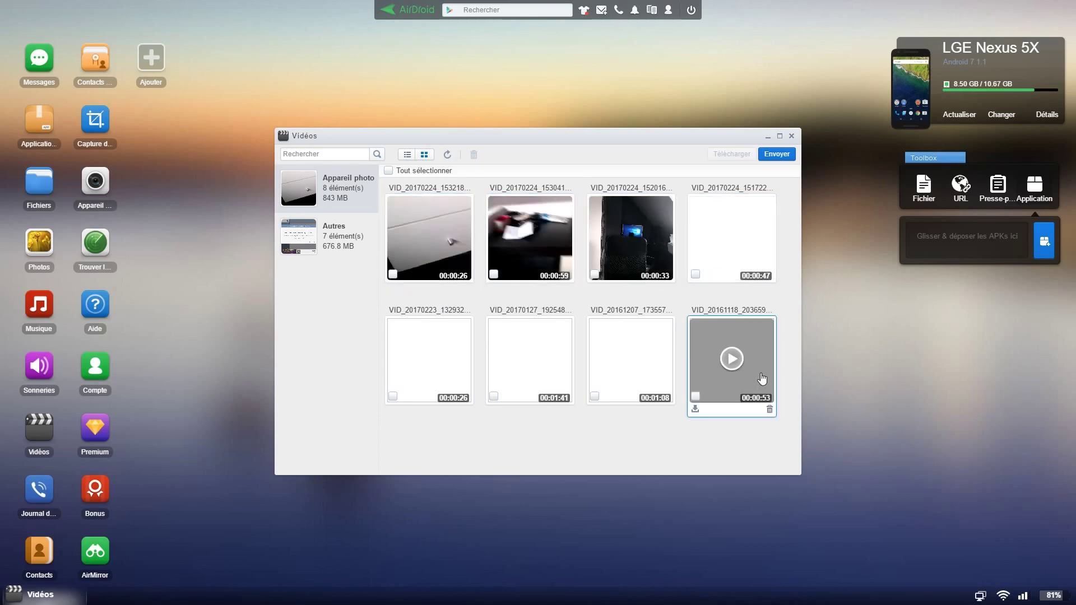
left_click(631, 236)
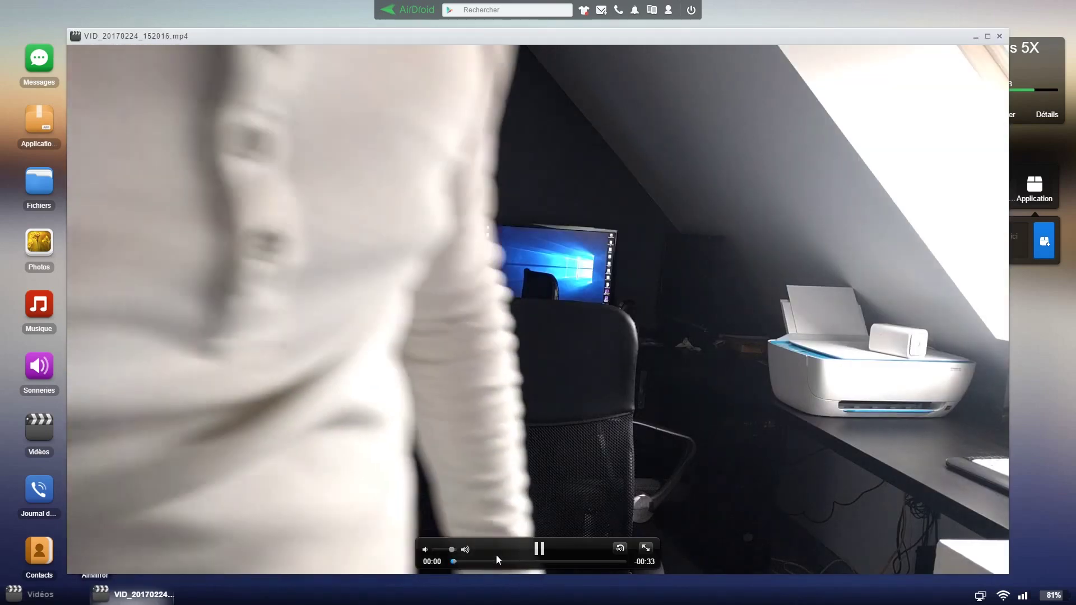
left_click(496, 561)
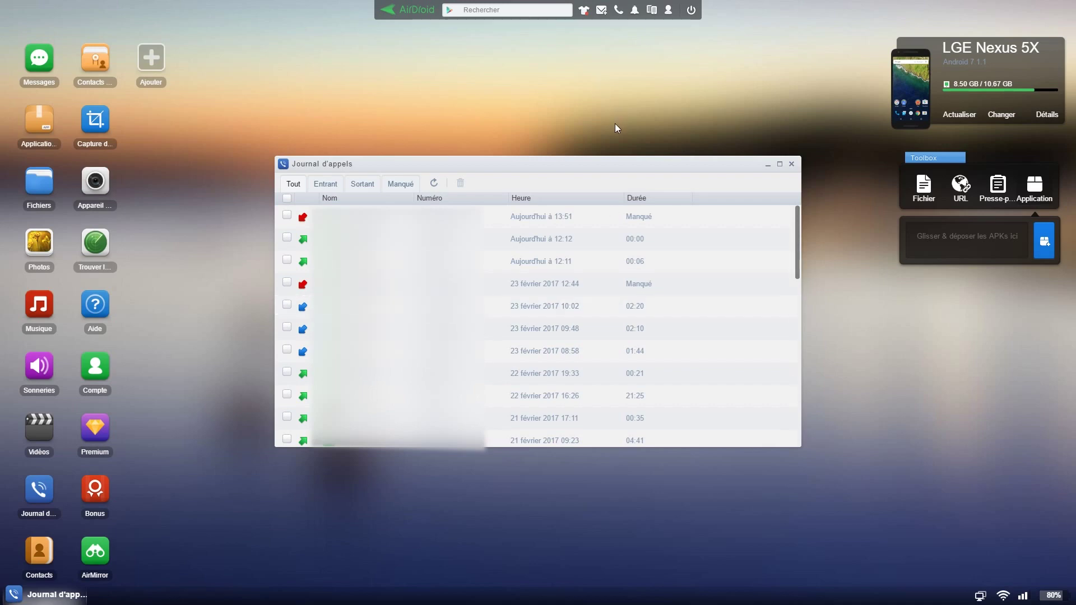
Step: Look through the phone's call log and contacts, and search the contacts for "moi"
scroll(624, 257, "down", 1)
scroll(620, 301, "up", 1)
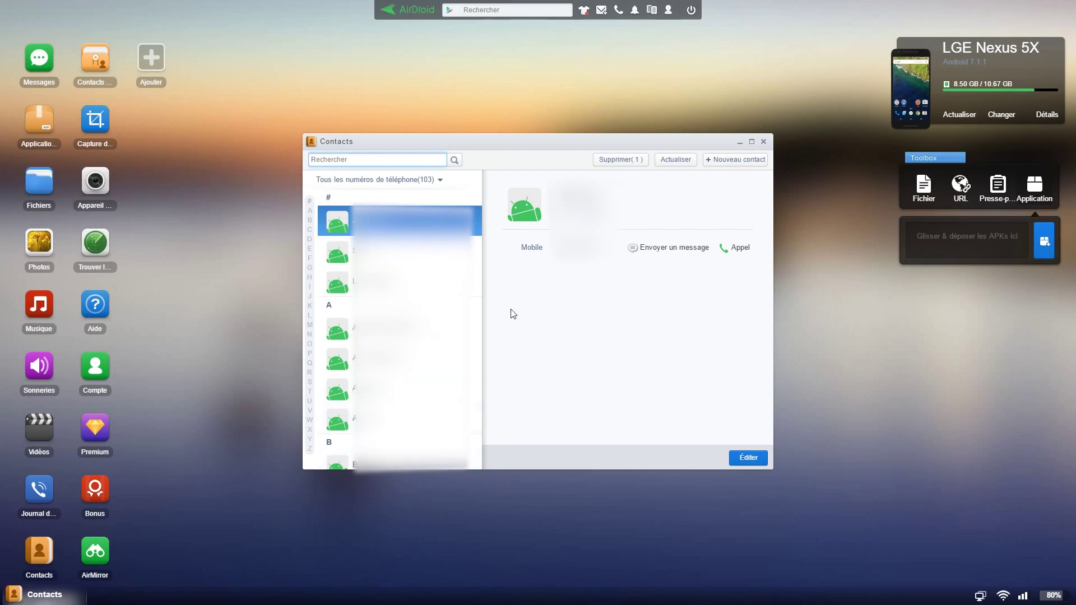
scroll(398, 314, "down", 2)
scroll(393, 264, "up", 2)
type("moi")
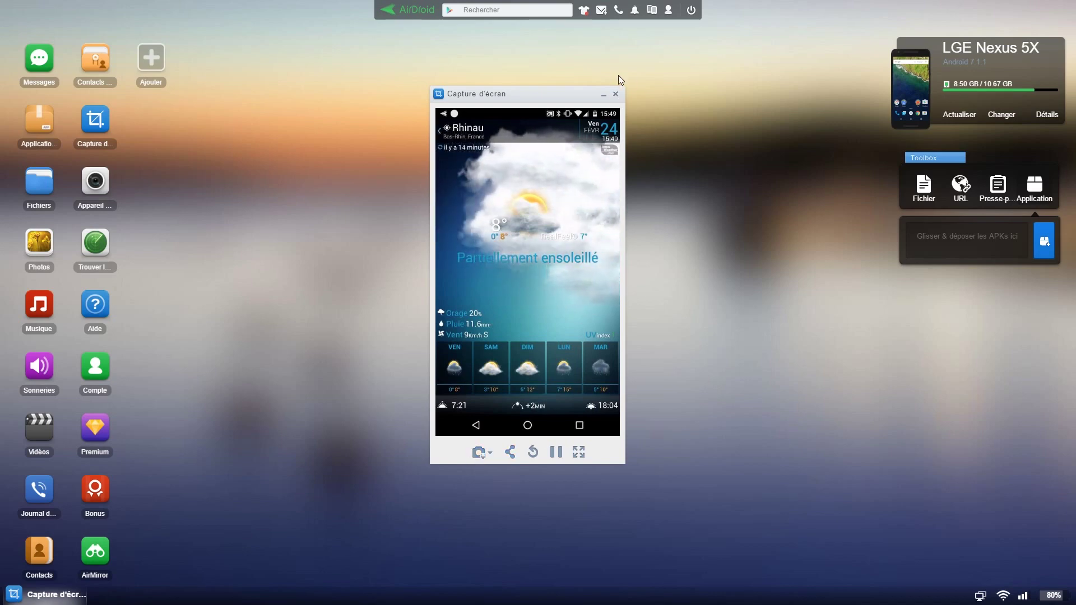
Step: Close the phone screenshot window and open the remote camera
left_click(615, 94)
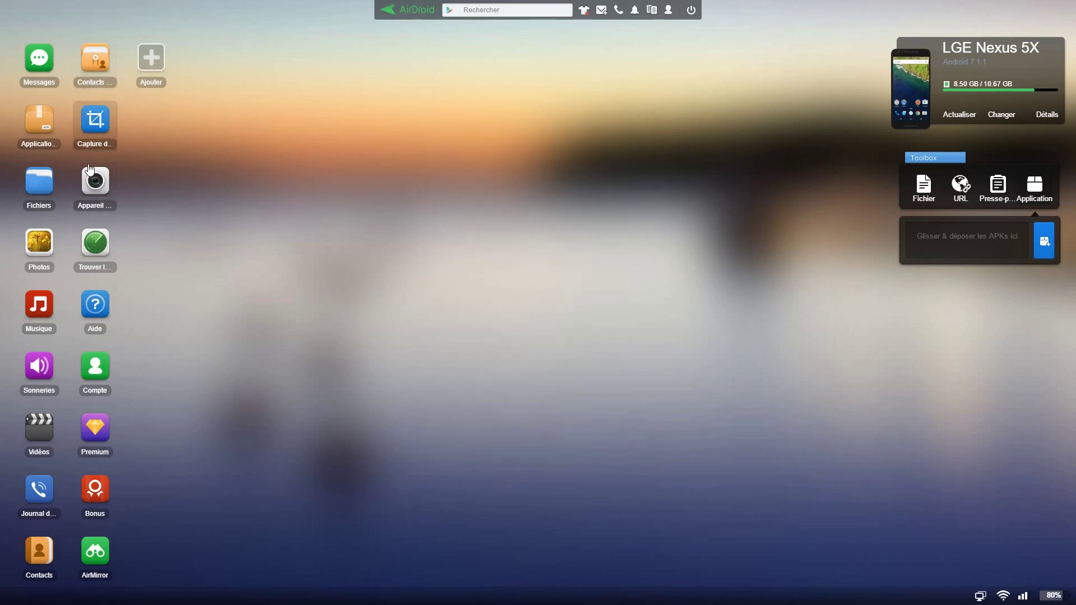
left_click(91, 193)
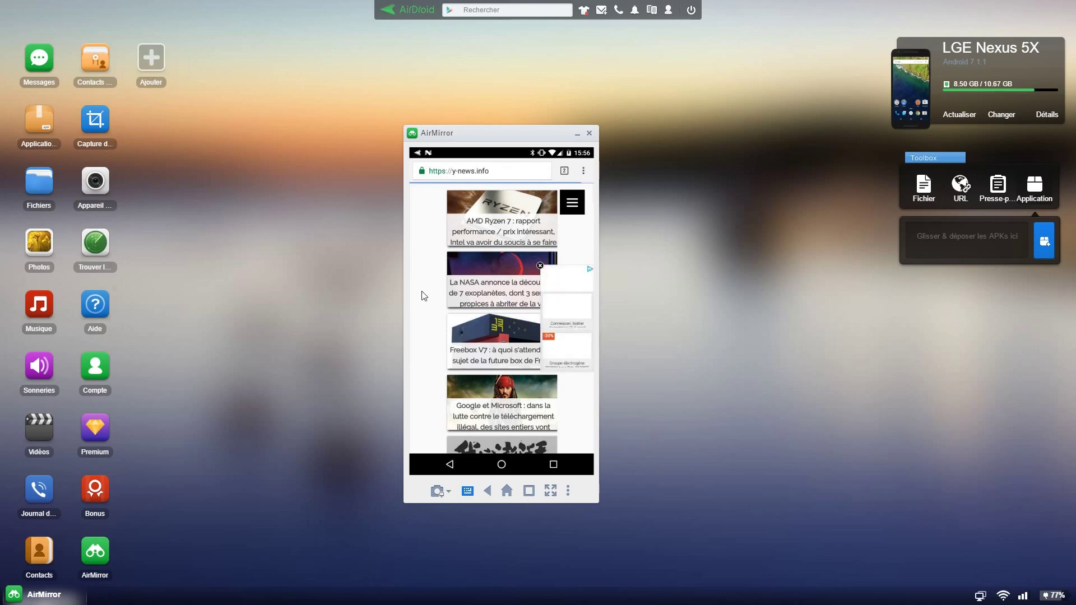
Step: Browse the y-news.info home page on the mirrored phone and open the France Télévisions SVOD article
scroll(424, 296, "down", 5)
scroll(429, 301, "down", 4)
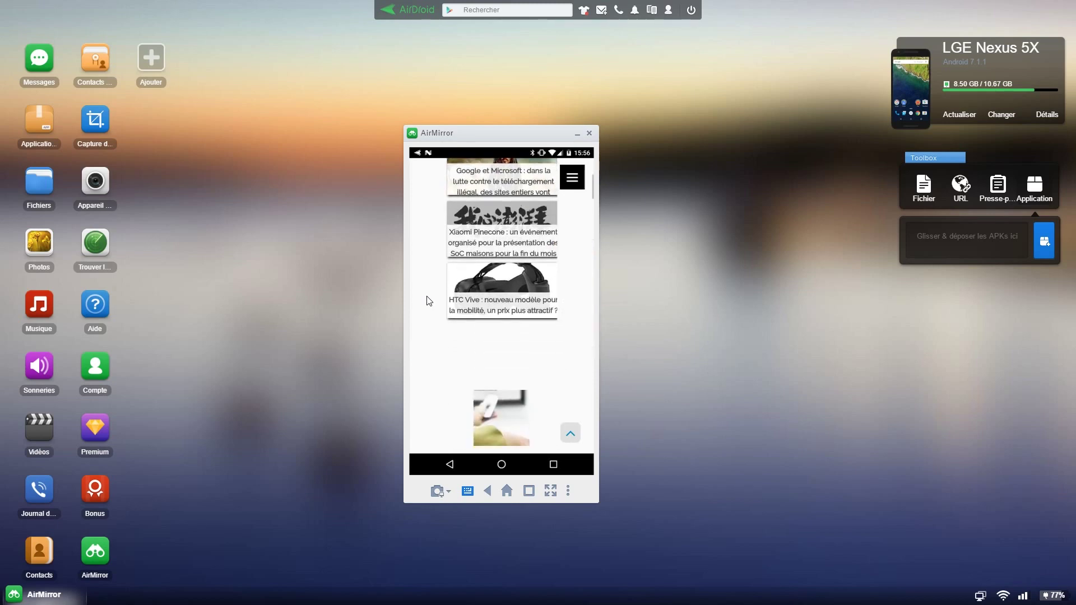
scroll(428, 300, "down", 4)
scroll(428, 301, "down", 4)
left_click(432, 278)
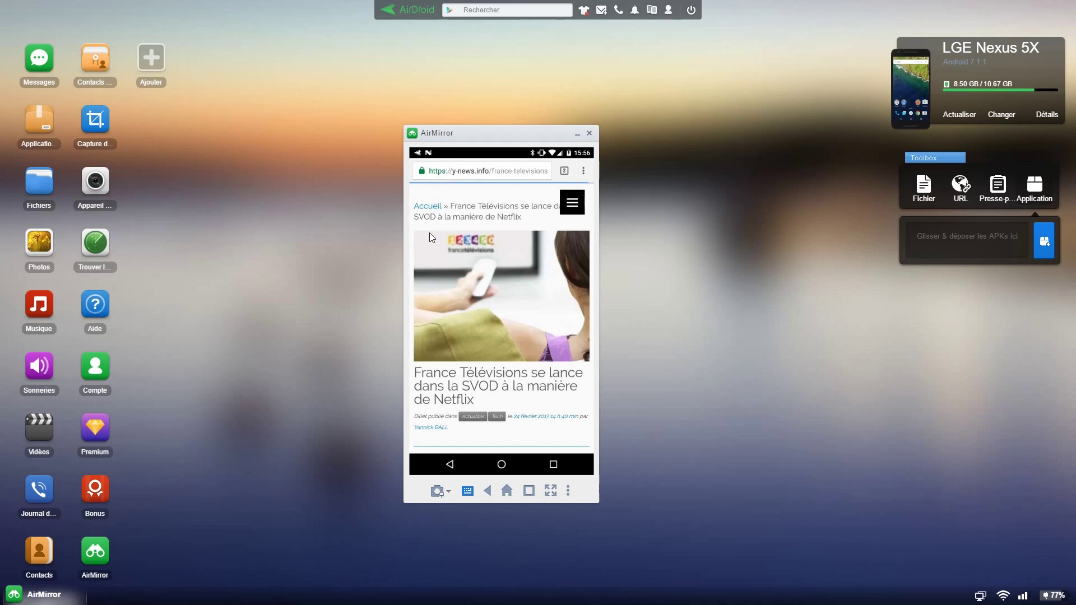
Step: Show the mirrored phone in full screen and read down the France Télévisions article
left_click(552, 490)
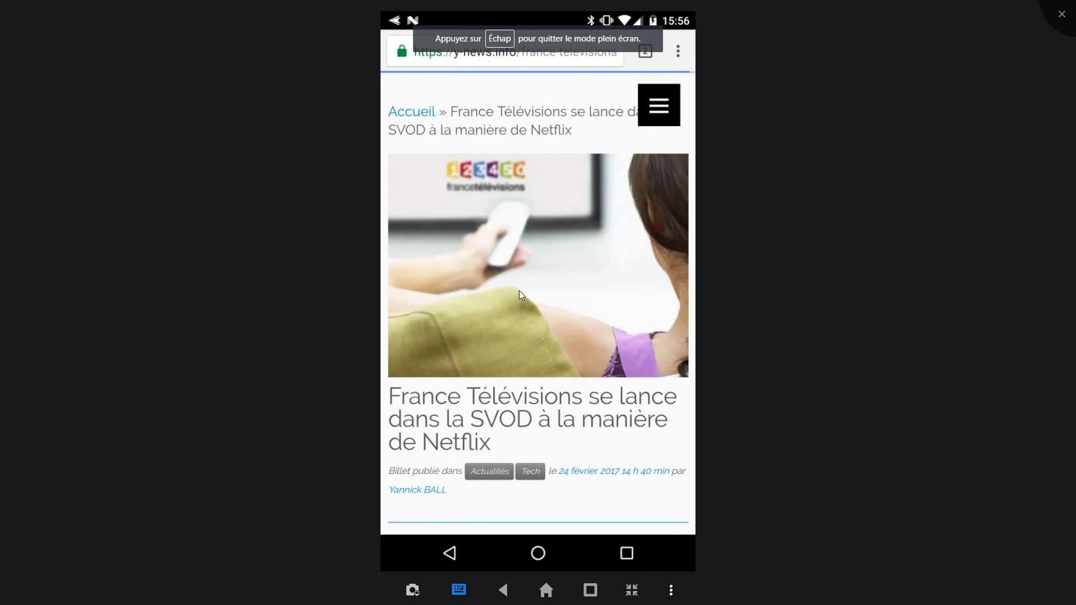
scroll(520, 310, "down", 5)
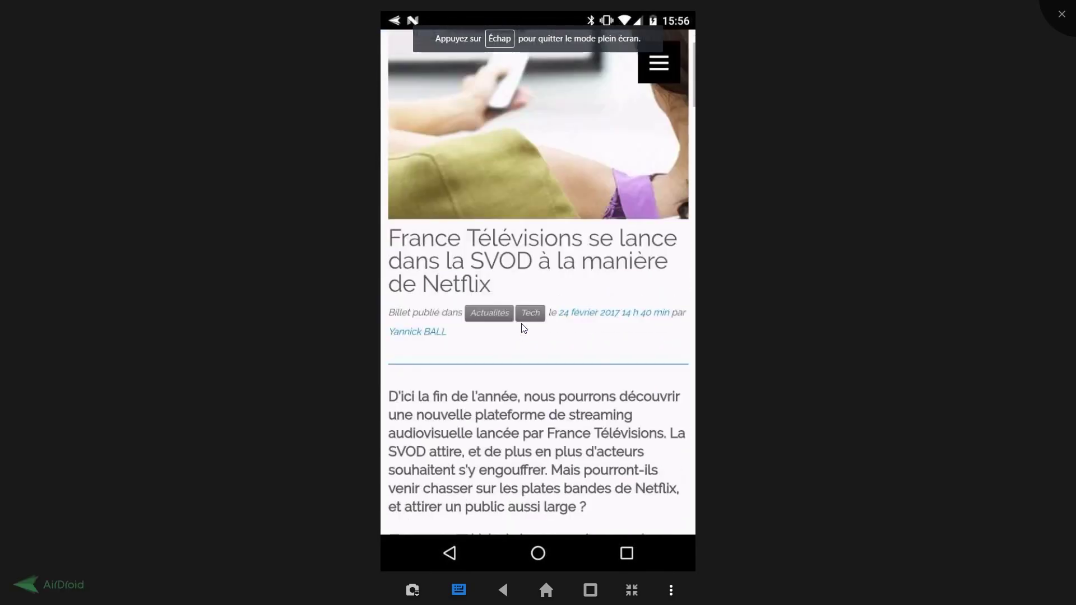